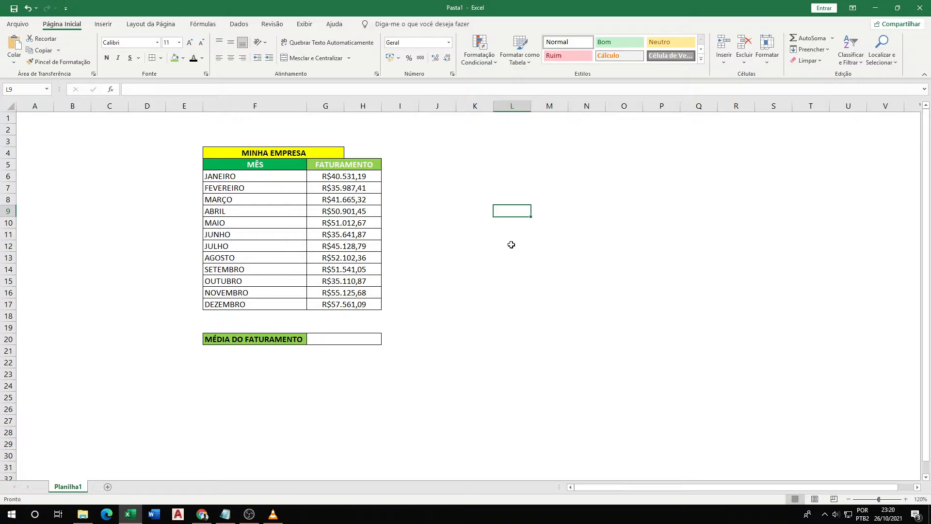
# Enter the sample values 2, 3, 7, 8 and 10 down cells K8 to K12.
pyautogui.click(470, 198)
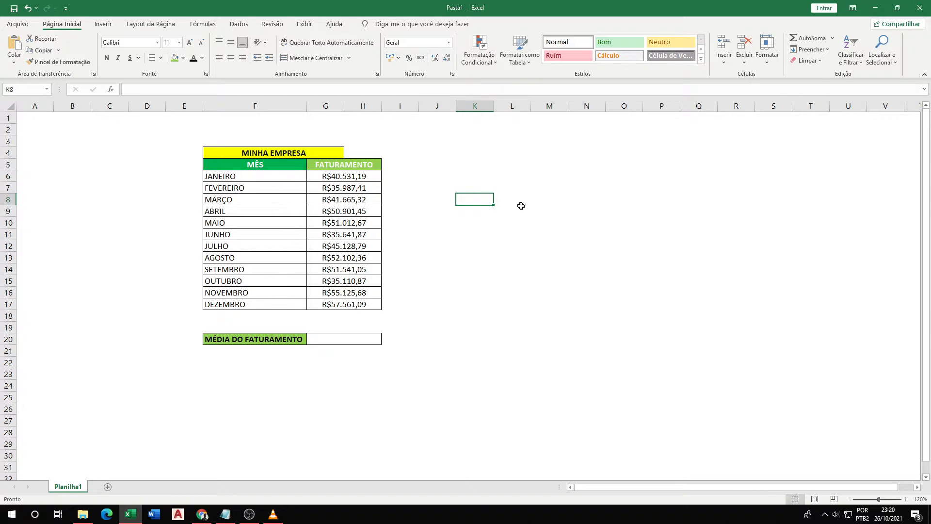
pyautogui.write('2')
pyautogui.press('Return')
pyautogui.write('3')
pyautogui.press('Return')
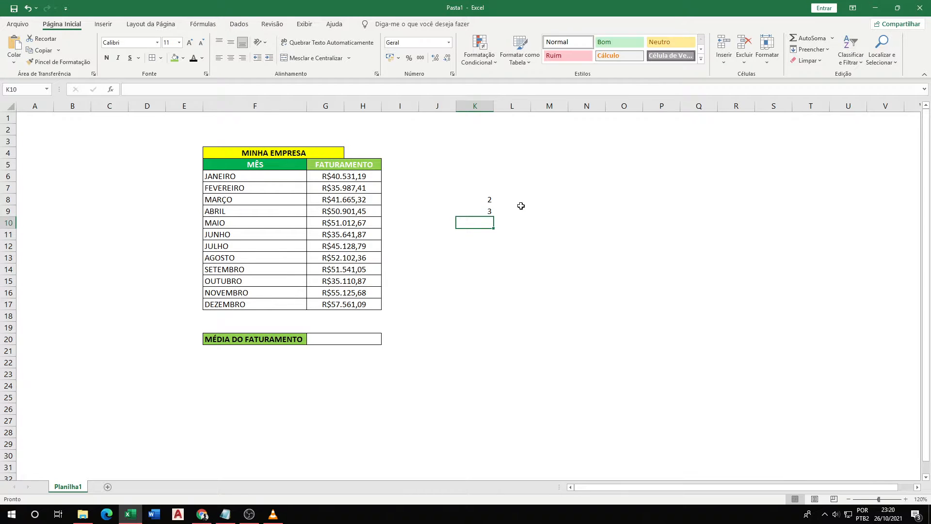
pyautogui.write('7')
pyautogui.press('Return')
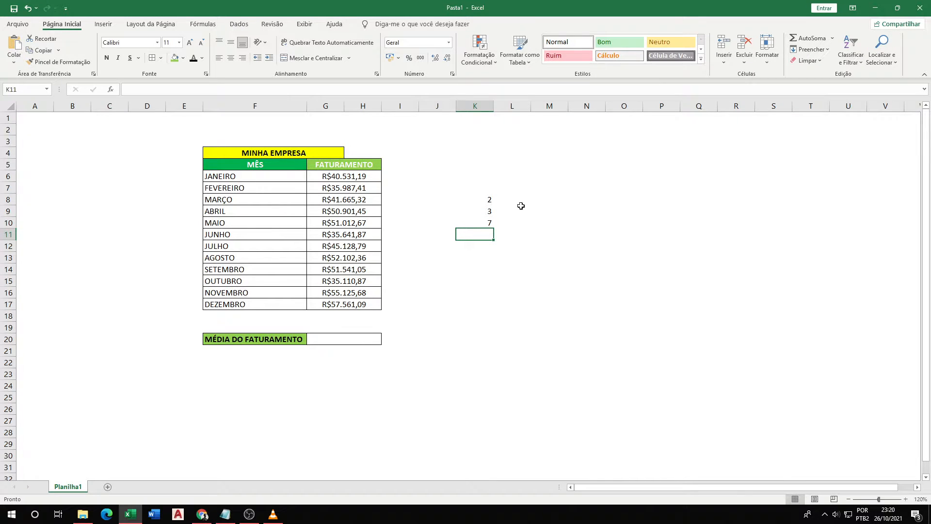
pyautogui.write('8')
pyautogui.press('Return')
pyautogui.write('10')
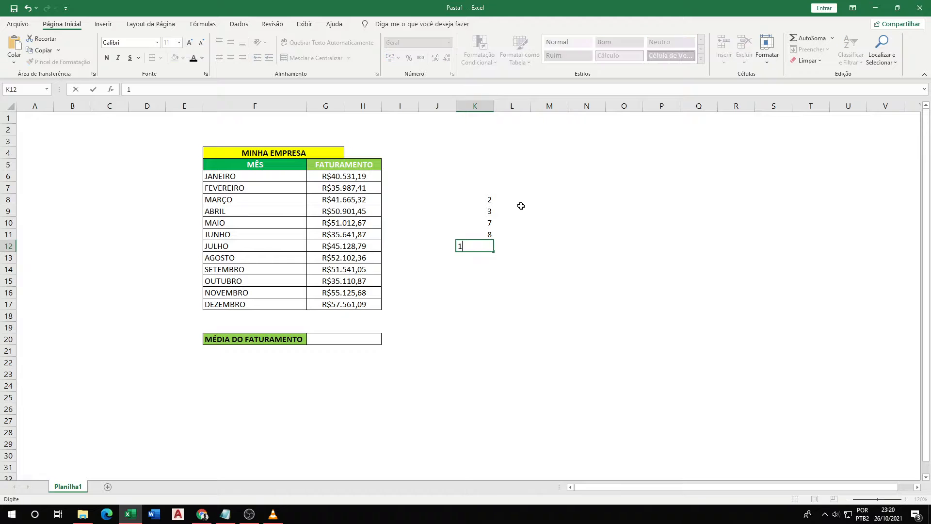
pyautogui.press('Return')
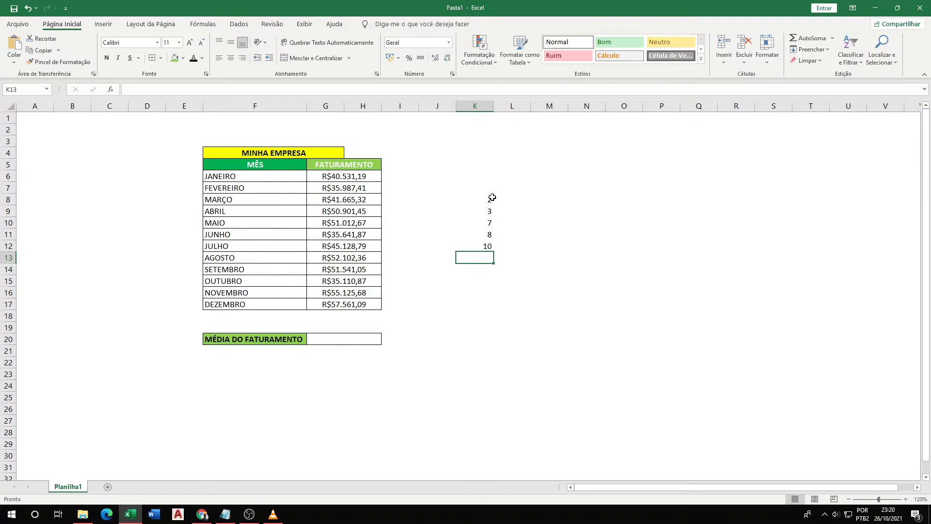
# Sum the sample values in cell K17 with =SOMA(K8:K12).
pyautogui.moveTo(480, 199); pyautogui.dragTo(488, 247)
pyautogui.click(479, 300)
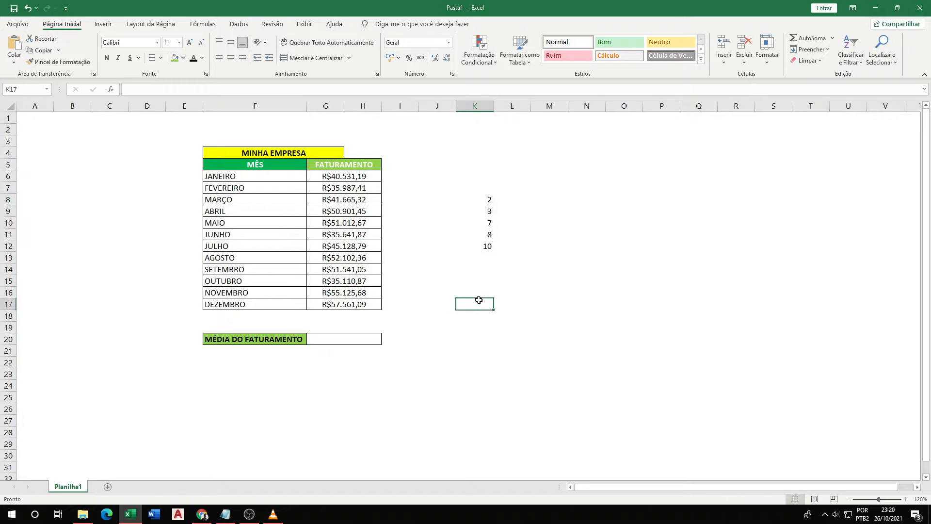
pyautogui.write('=soam')
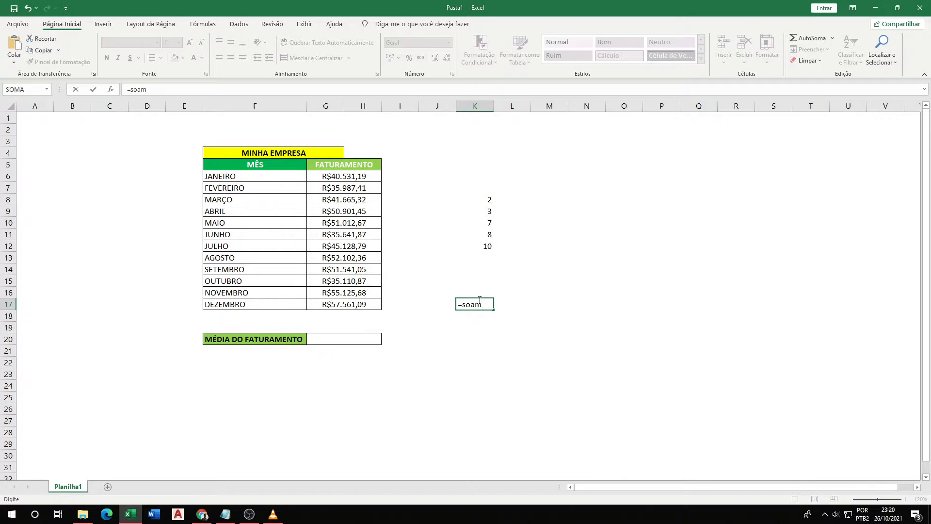
pyautogui.press('BackSpace')
pyautogui.press('BackSpace')
pyautogui.write('ma(')
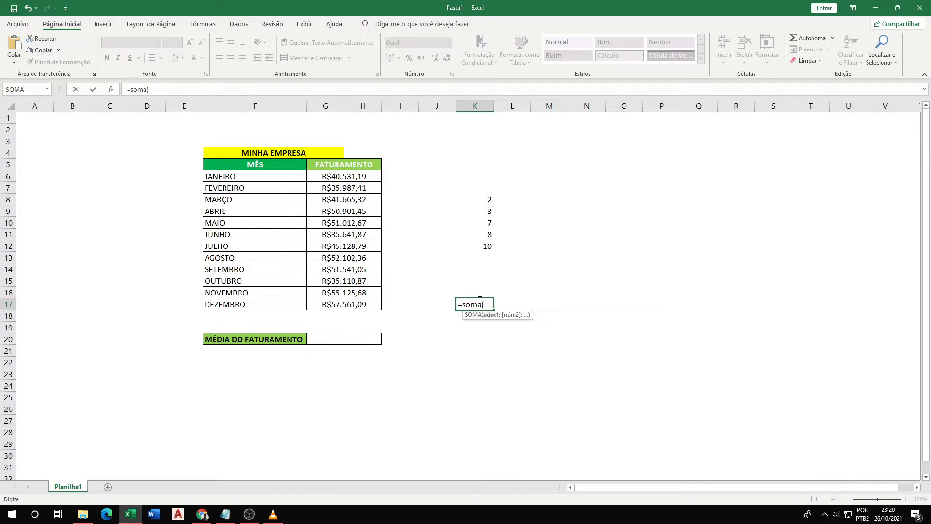
pyautogui.click(484, 246)
pyautogui.moveTo(484, 245); pyautogui.dragTo(487, 198)
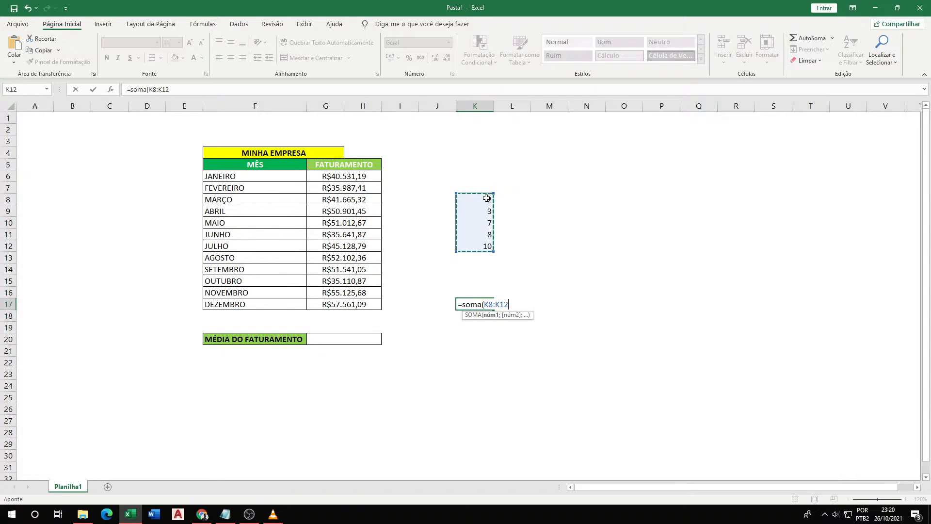
pyautogui.write(')')
pyautogui.press('Return')
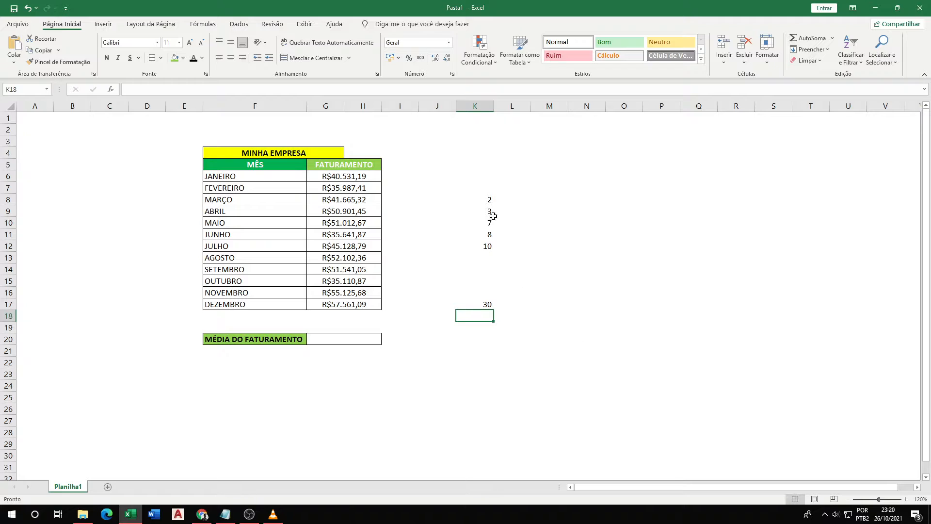
# Calculate the average of the five sample values in cell K20 with the formula =K17/5.
pyautogui.moveTo(490, 201); pyautogui.dragTo(485, 249)
pyautogui.click(547, 270)
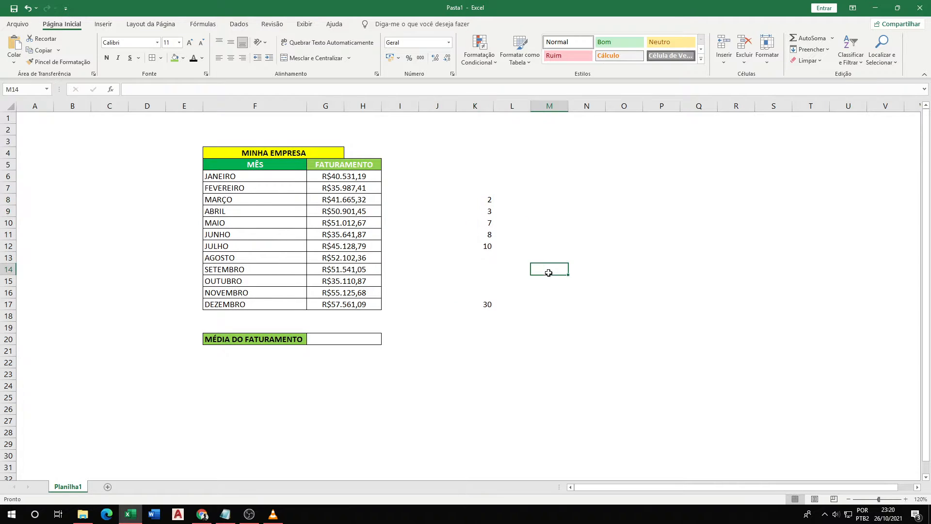
pyautogui.click(487, 306)
pyautogui.click(487, 341)
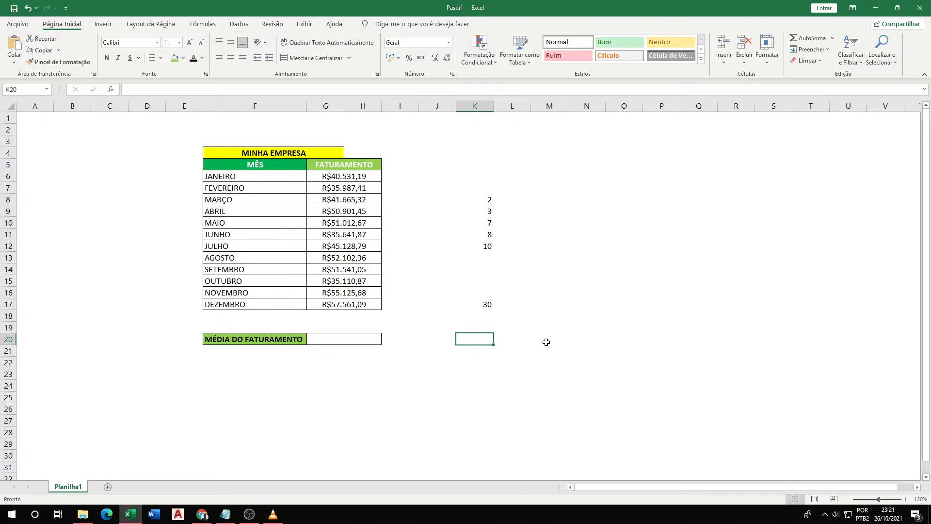
pyautogui.write('=')
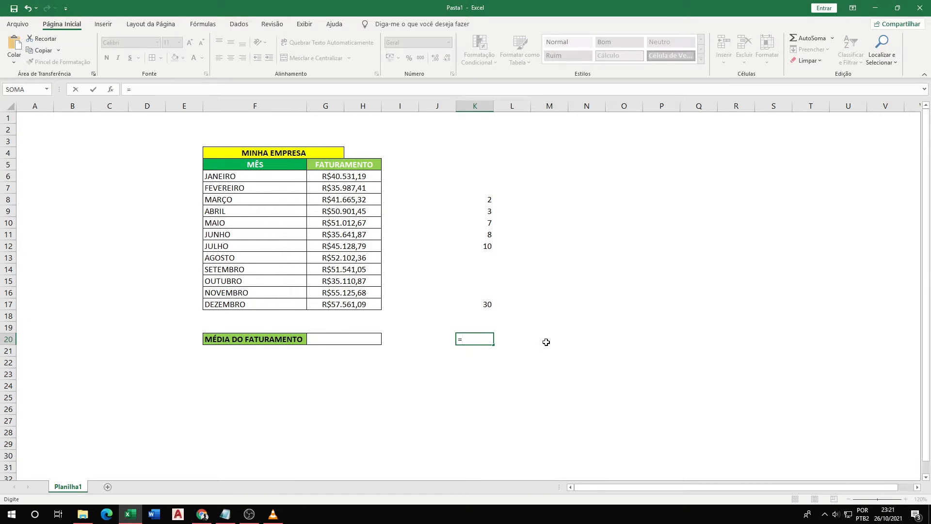
pyautogui.click(486, 305)
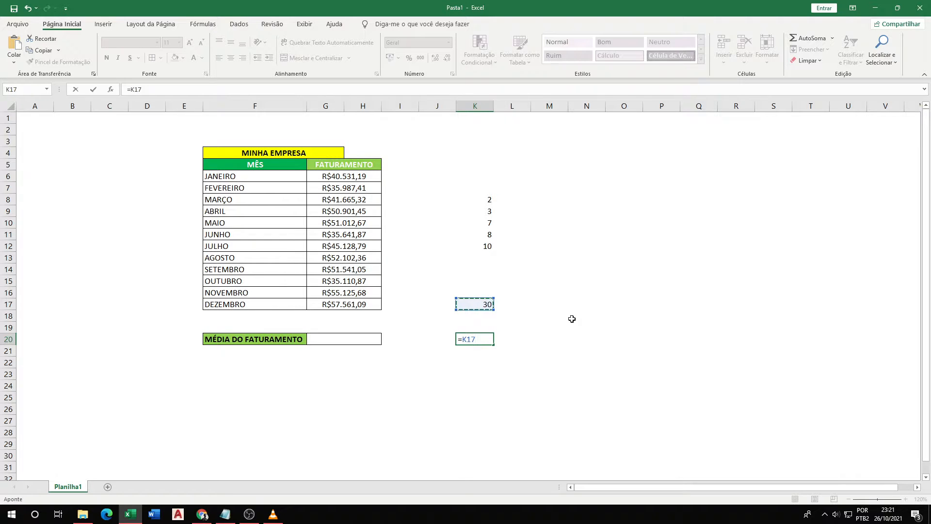
pyautogui.write('/5')
pyautogui.press('Return')
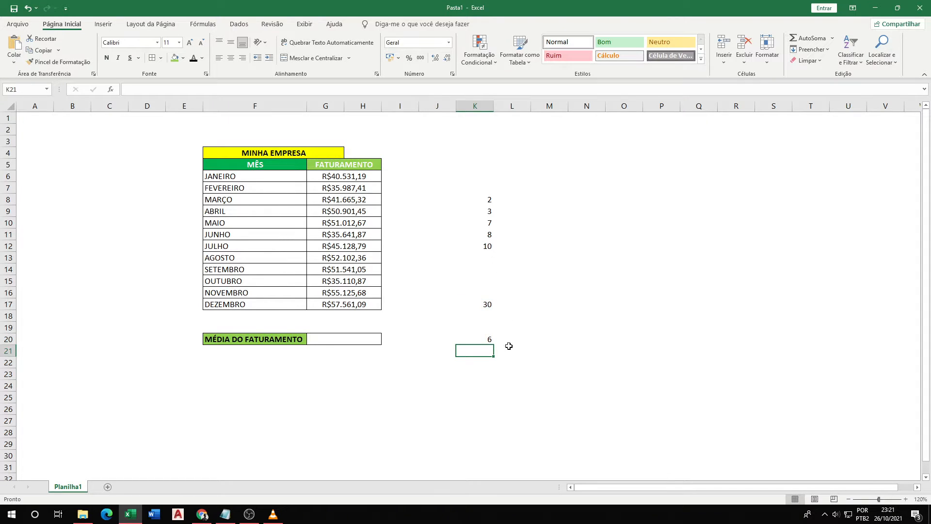
# Clear the first sample value in cell K8 and check the sum formula in K17.
pyautogui.click(485, 341)
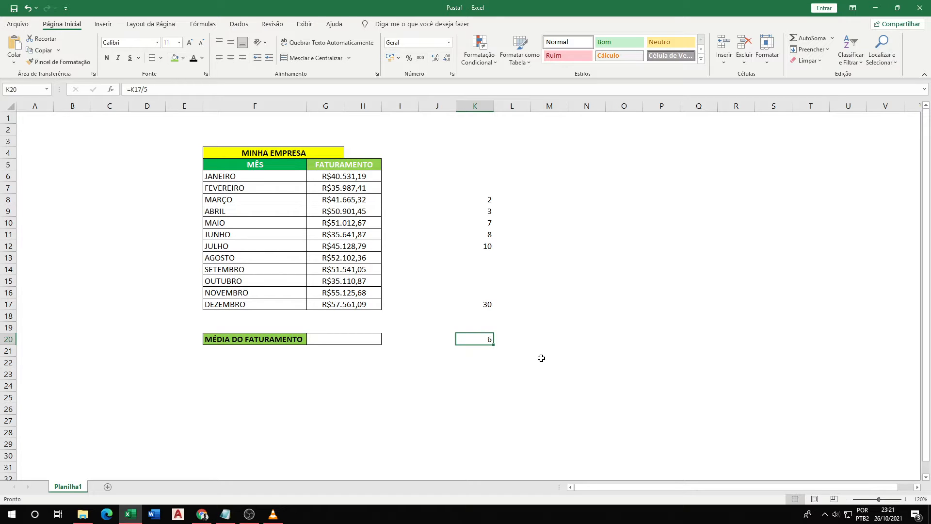
pyautogui.click(488, 201)
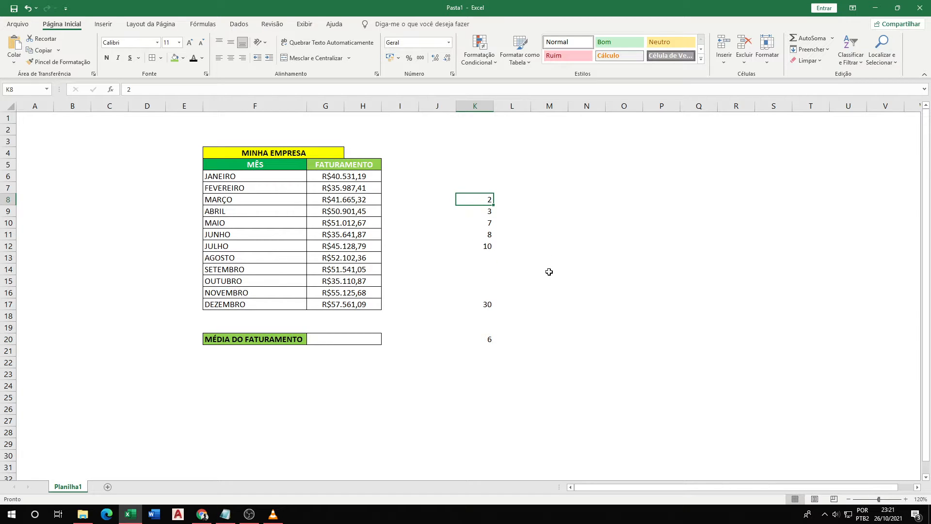
pyautogui.press('BackSpace')
pyautogui.press('Return')
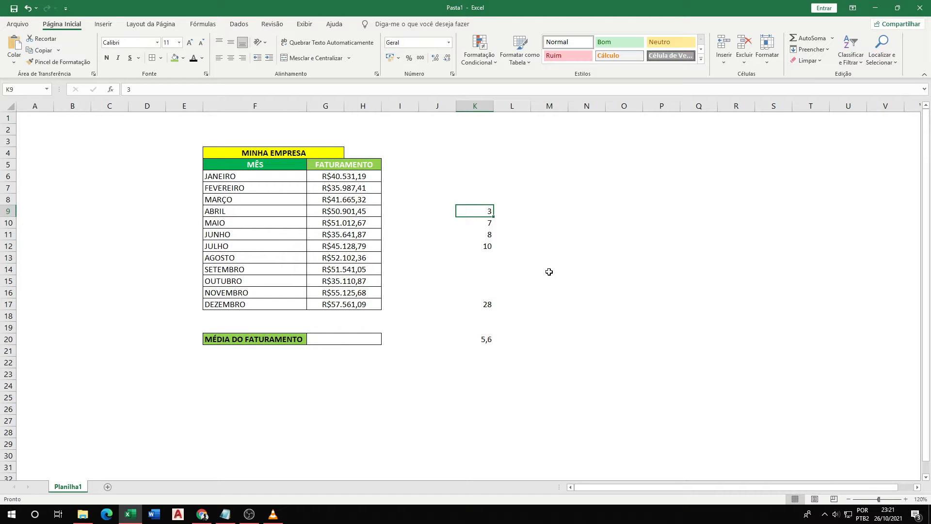
pyautogui.click(489, 306)
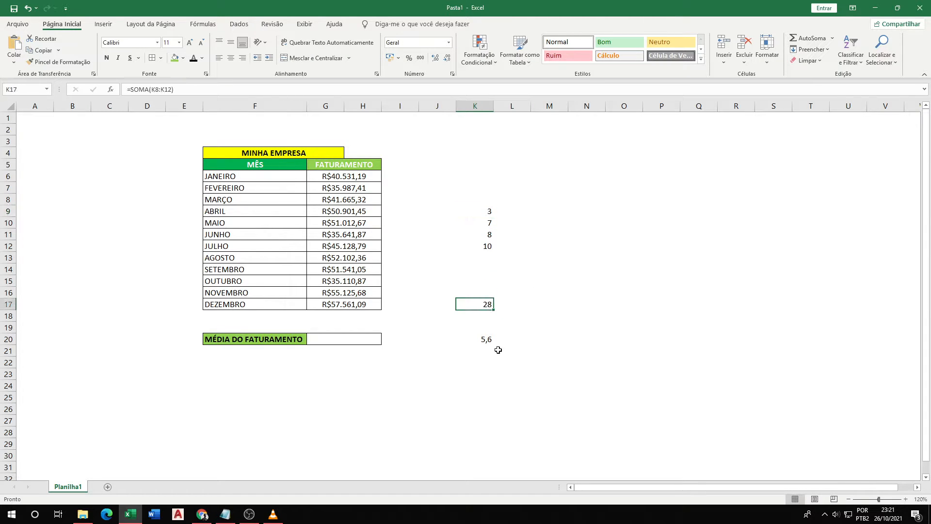
# Change the average formula in cell K20 to =K17/4.
pyautogui.click(489, 343)
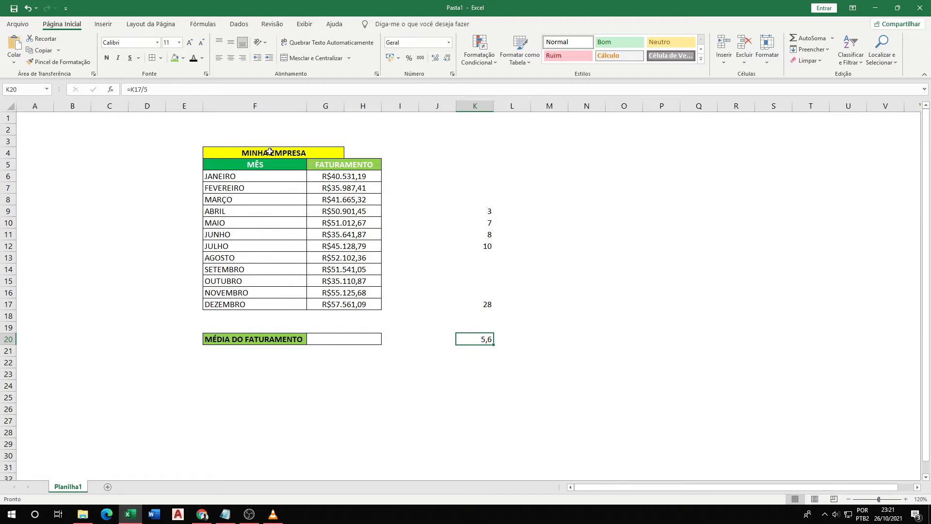
pyautogui.click(151, 89)
pyautogui.press('BackSpace')
pyautogui.write('4')
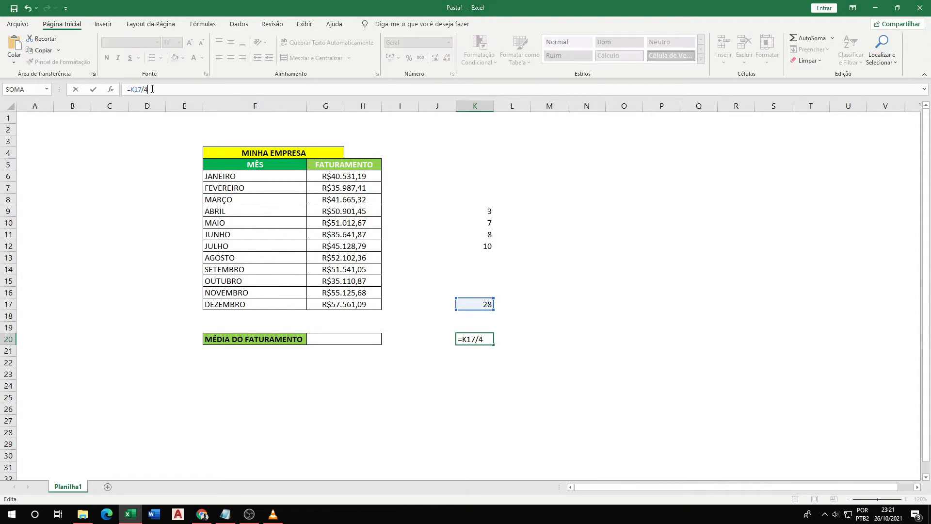
pyautogui.press('Return')
pyautogui.click(492, 339)
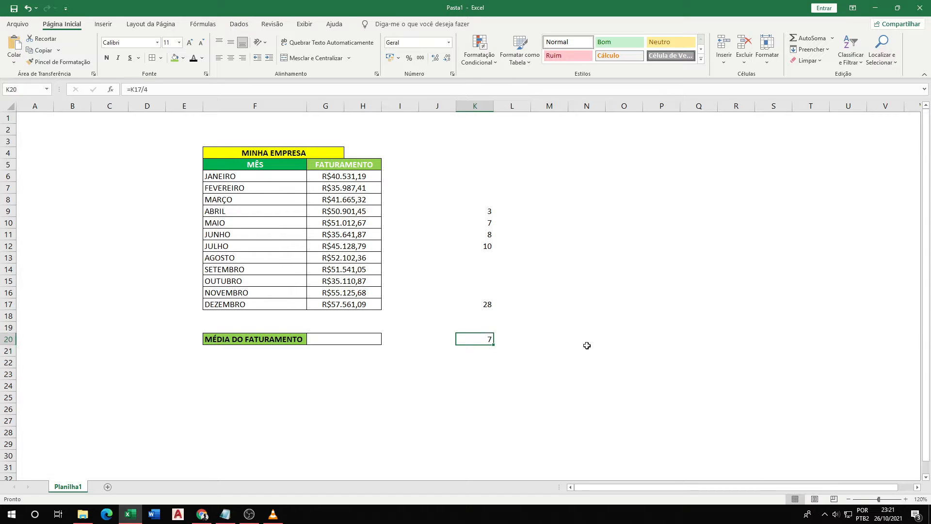
# Examine the remaining sample values in K9 to K12 against their sum in K17 and average in K20.
pyautogui.moveTo(490, 212); pyautogui.dragTo(487, 246)
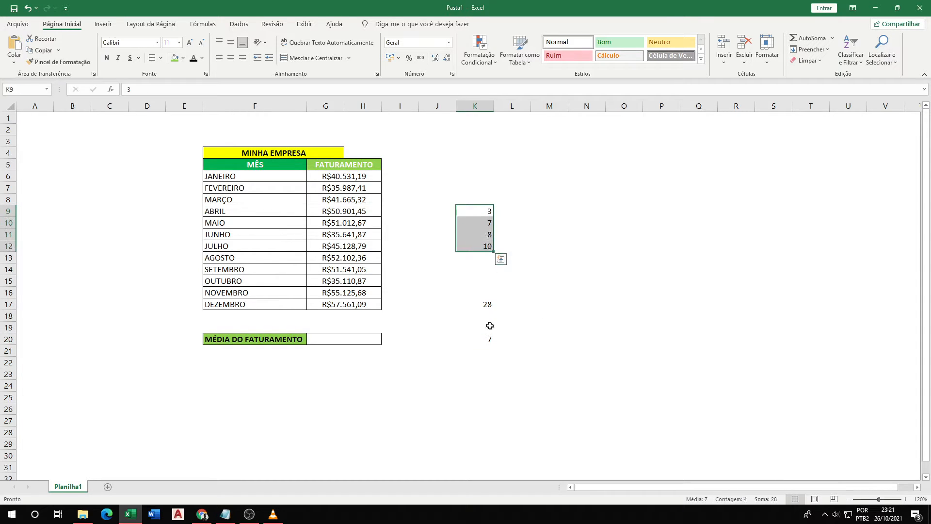
pyautogui.click(484, 305)
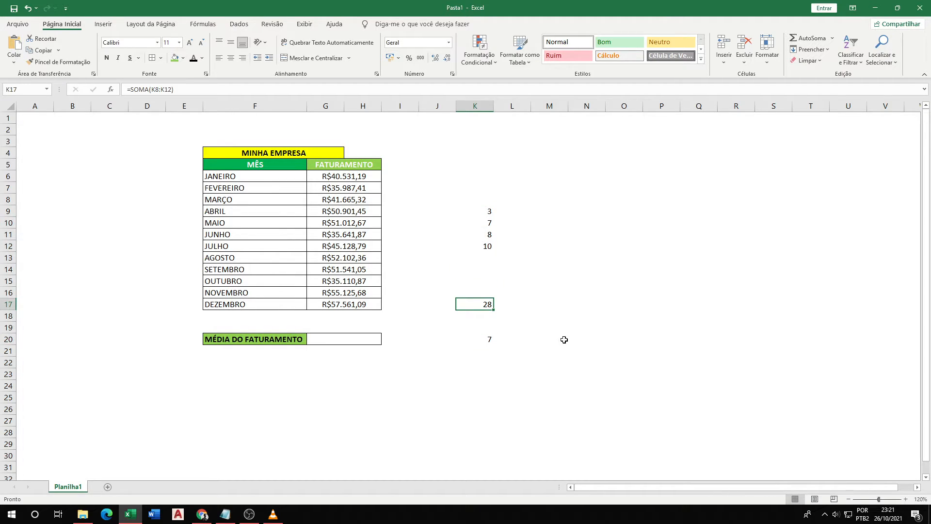
pyautogui.click(486, 245)
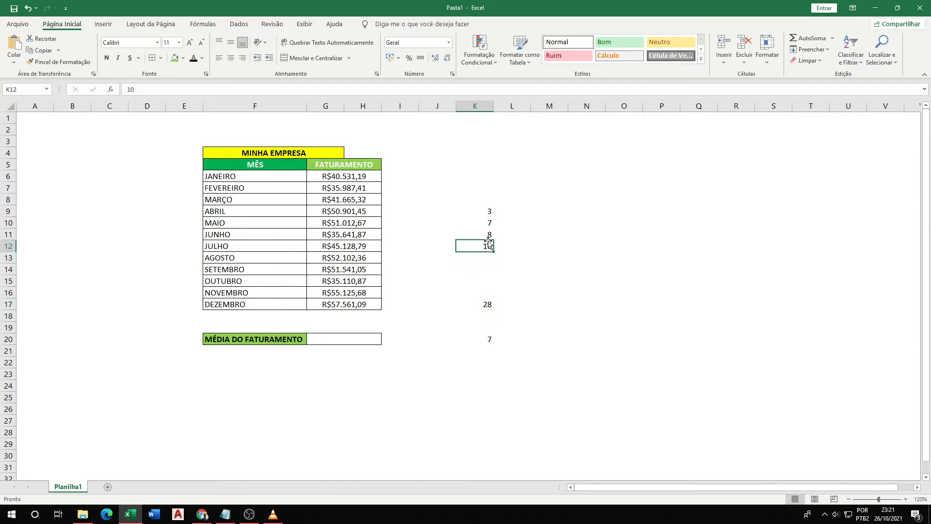
pyautogui.click(484, 233)
pyautogui.click(486, 223)
pyautogui.click(485, 211)
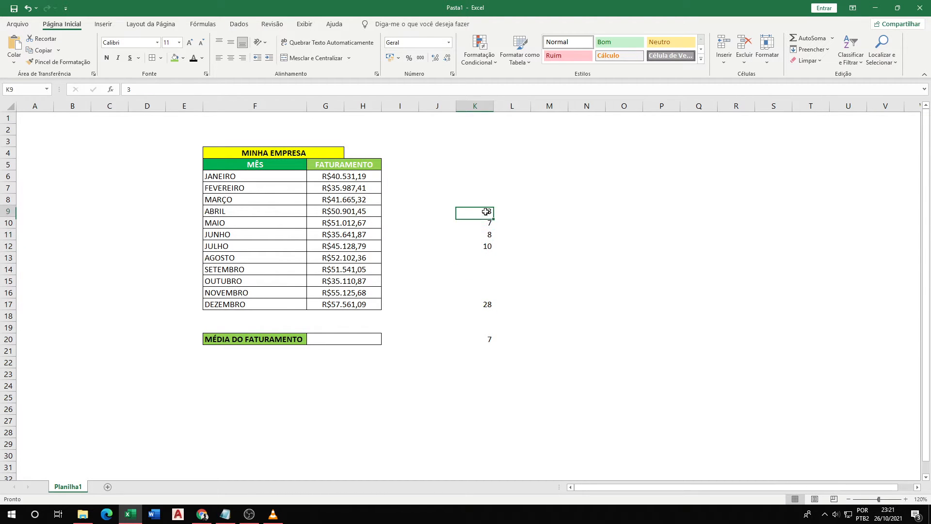
pyautogui.click(491, 339)
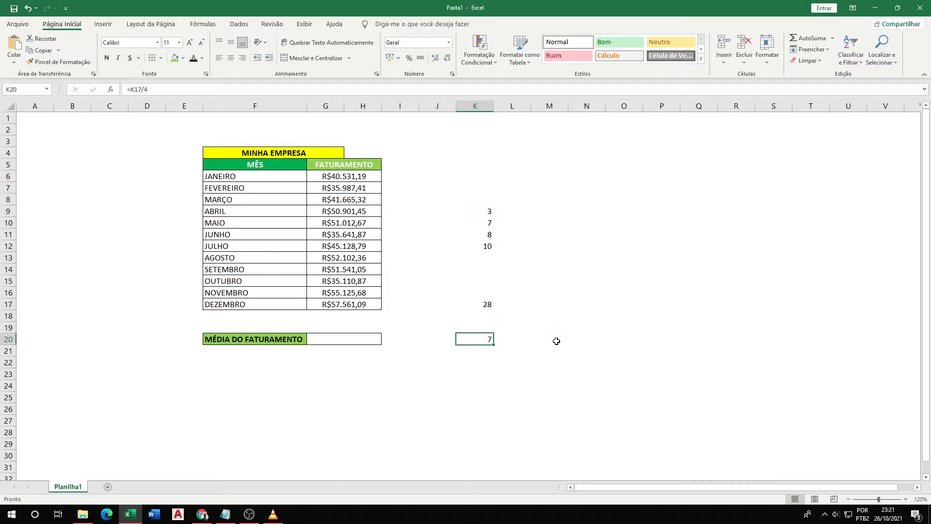
pyautogui.click(571, 351)
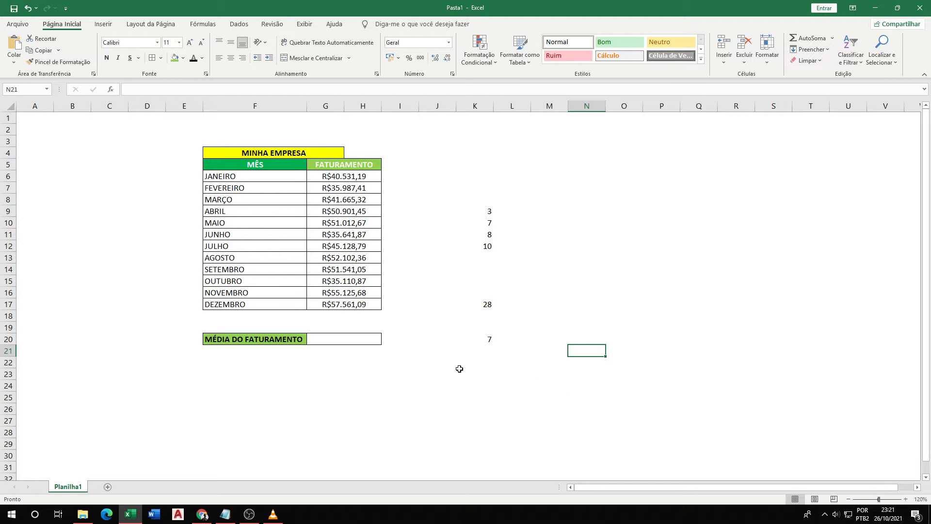
pyautogui.click(489, 213)
pyautogui.click(488, 223)
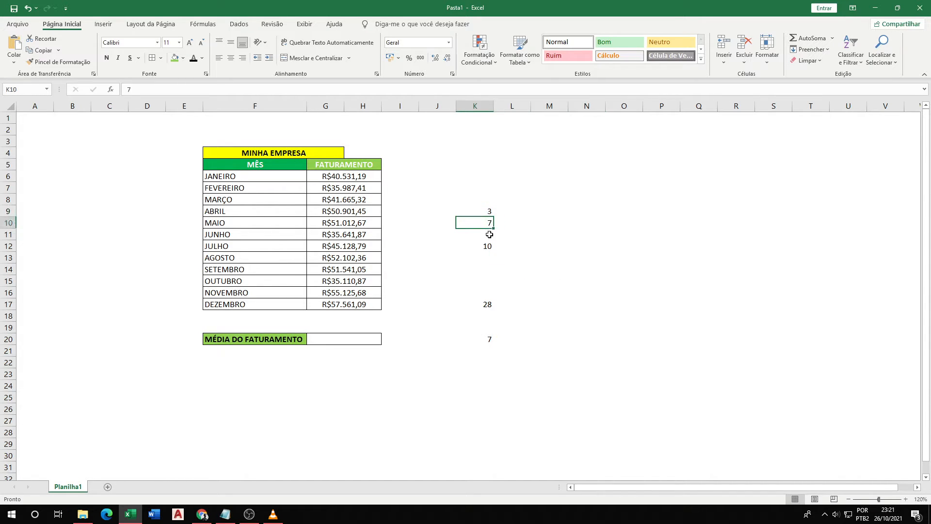
pyautogui.click(488, 235)
pyautogui.click(487, 246)
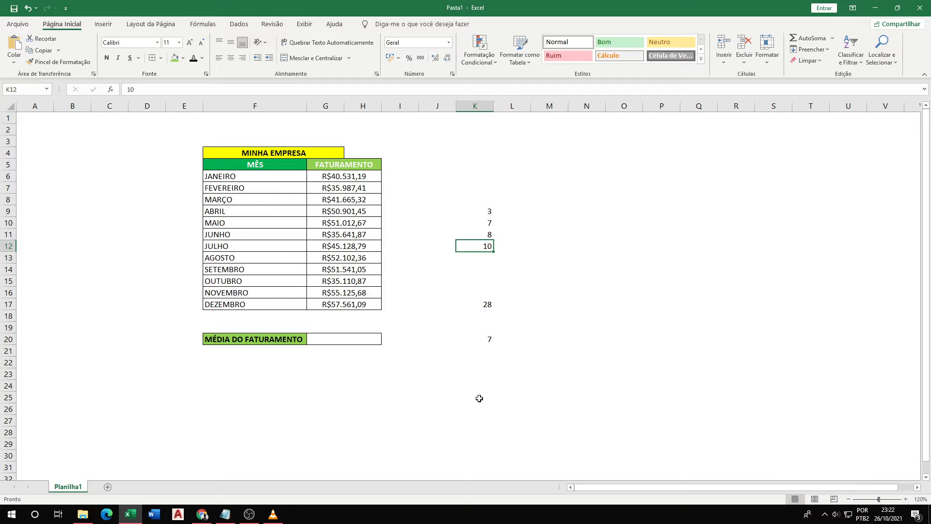
# Review the monthly FATURAMENTO values from JANEIRO to DEZEMBRO in the MINHA EMPRESA table.
pyautogui.moveTo(369, 175); pyautogui.dragTo(369, 305)
pyautogui.click(420, 360)
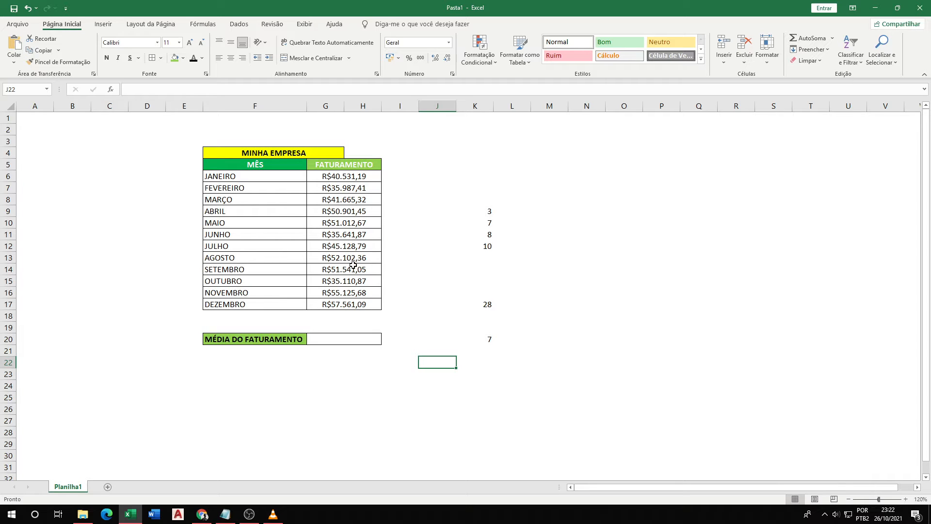
pyautogui.click(355, 178)
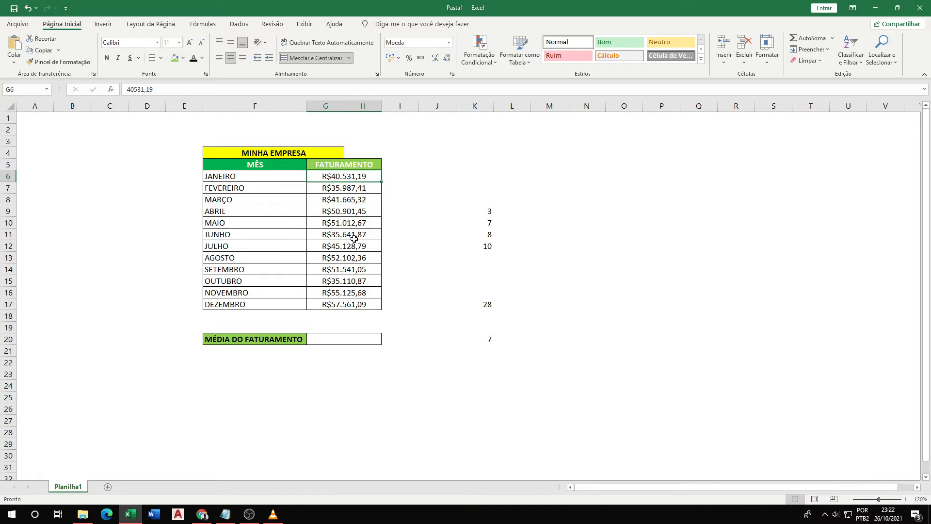
pyautogui.click(354, 238)
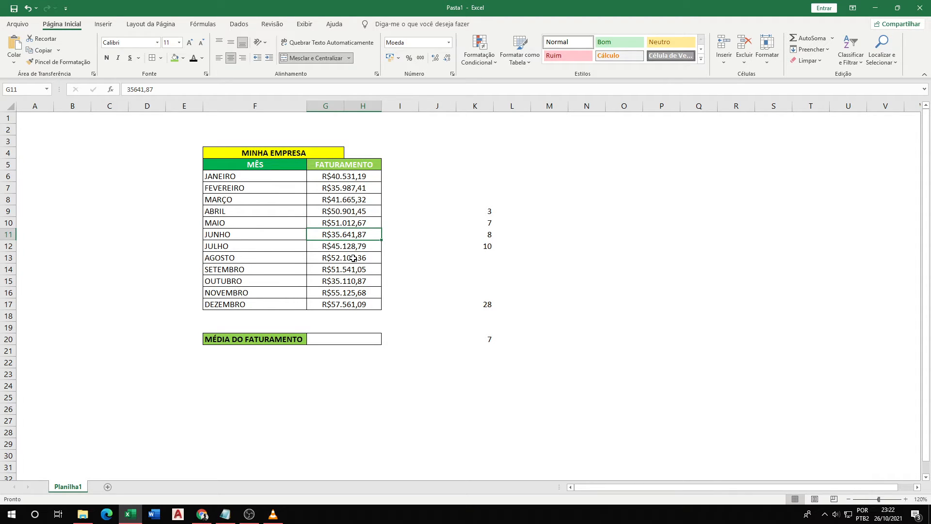
pyautogui.click(353, 258)
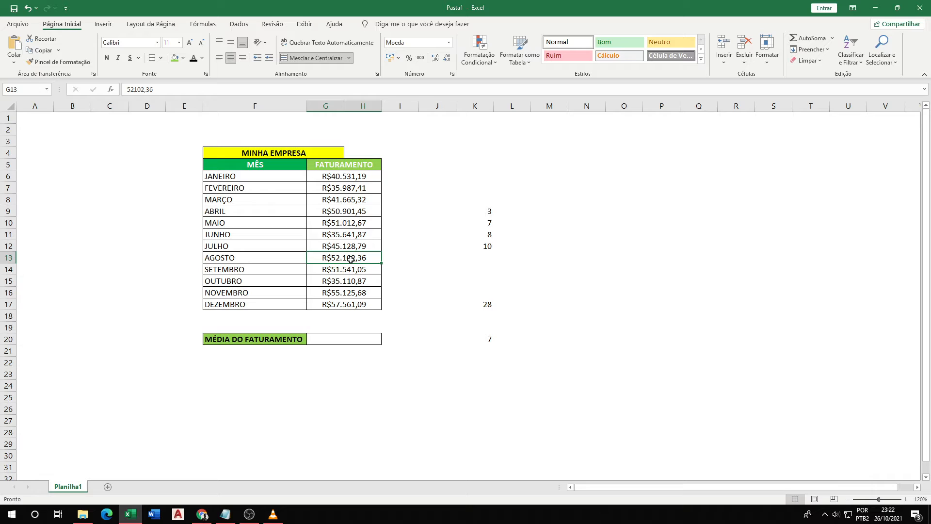
pyautogui.click(359, 303)
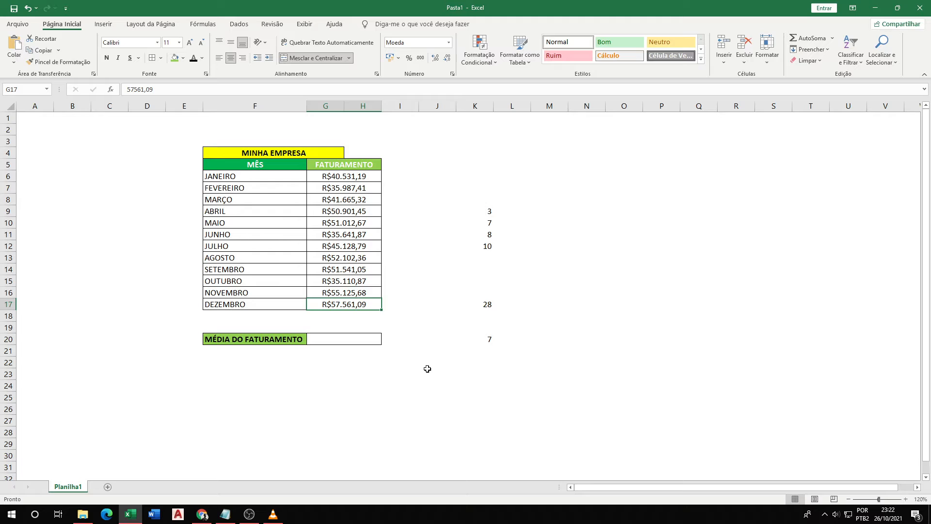
# Calculate the average revenue from JANEIRO to DEZEMBRO in the MÉDIA DO FATURAMENTO cell G20 with =MÉDIA(G6:H17).
pyautogui.click(368, 341)
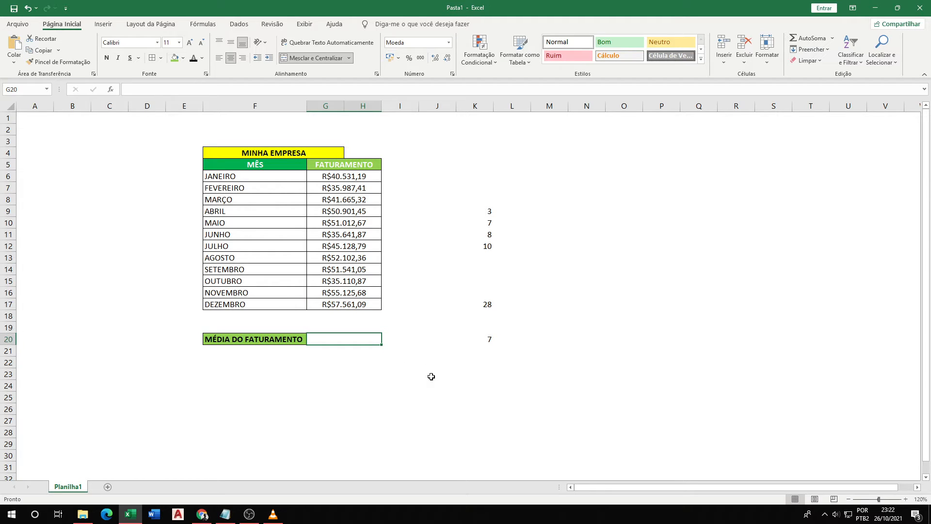
pyautogui.write('=m')
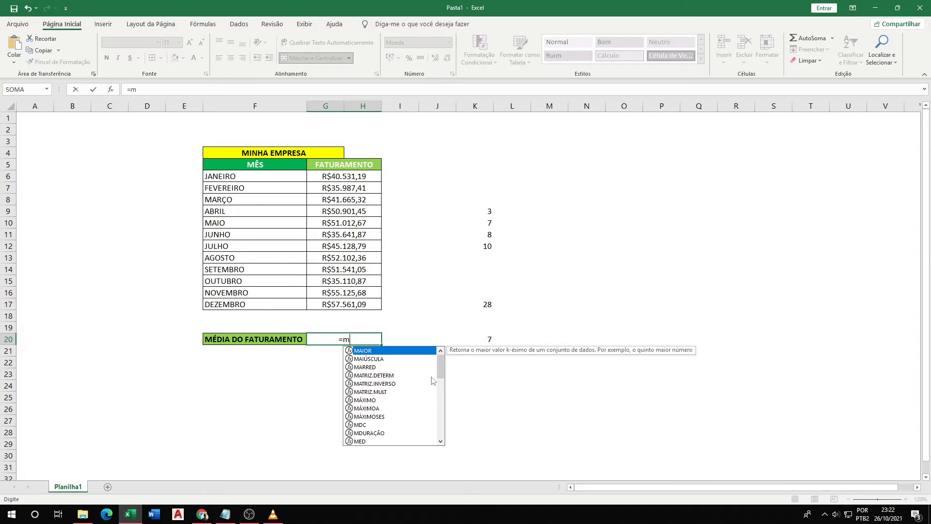
pyautogui.write('édia')
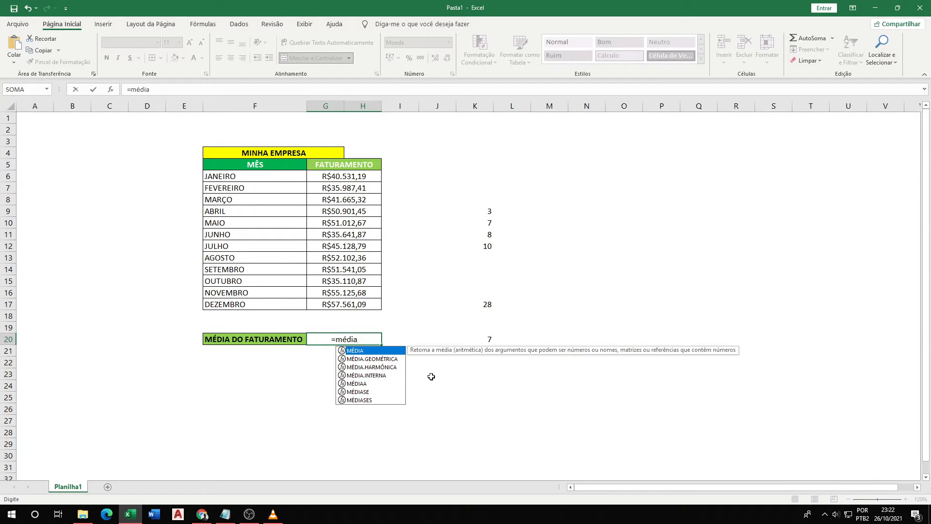
pyautogui.write('(')
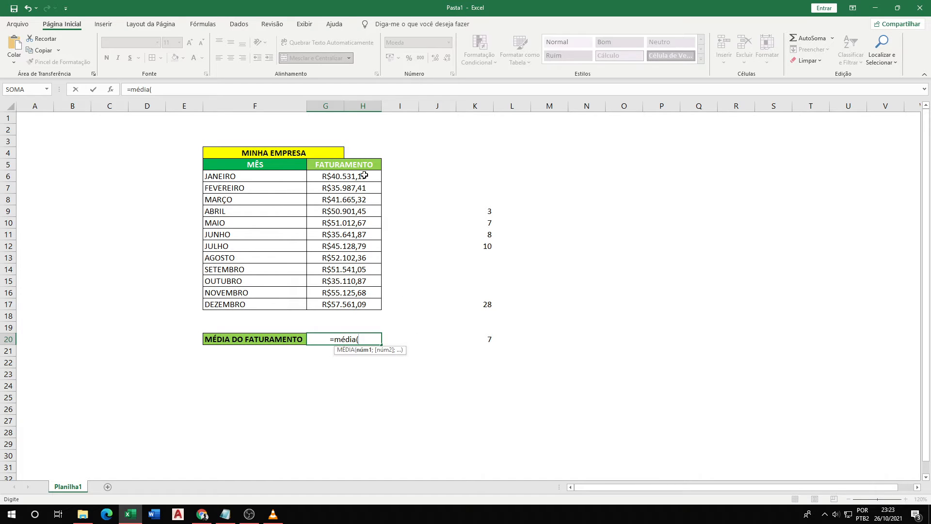
pyautogui.moveTo(365, 176); pyautogui.dragTo(382, 309)
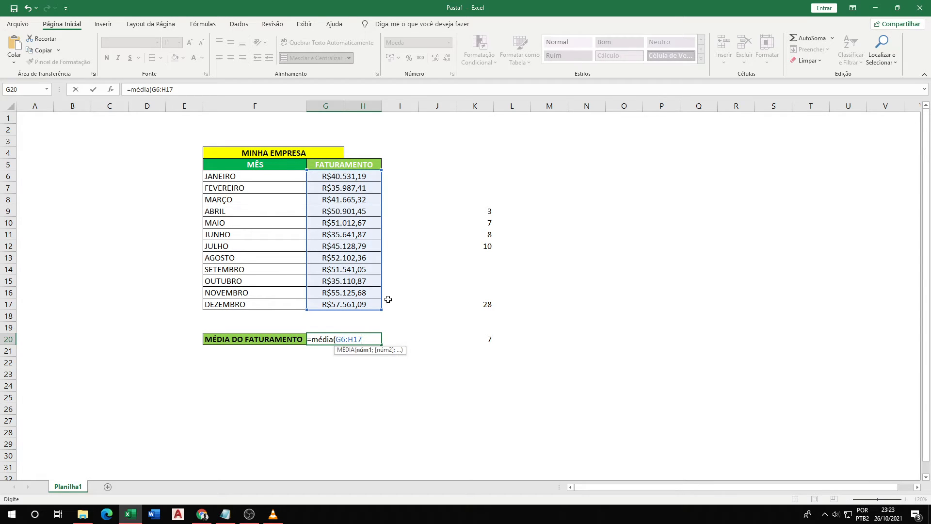
pyautogui.write(')')
pyautogui.press('Return')
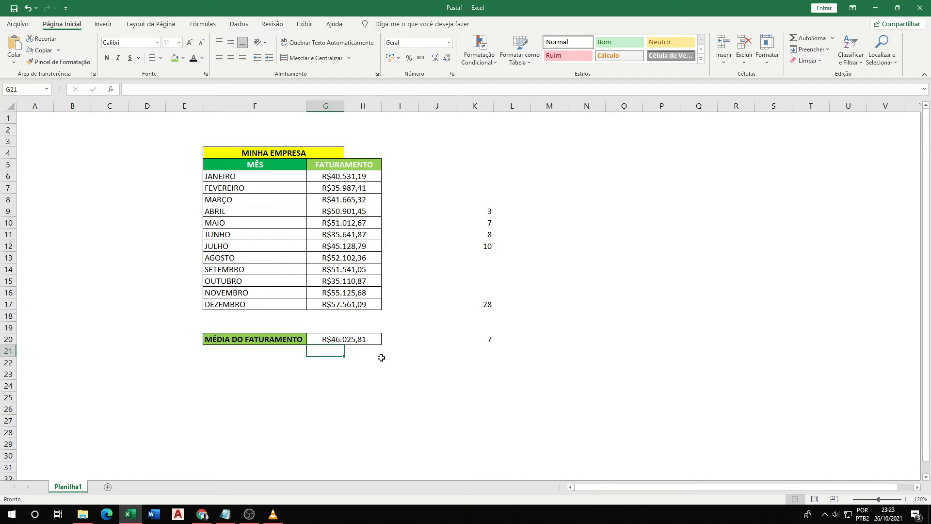
pyautogui.click(421, 374)
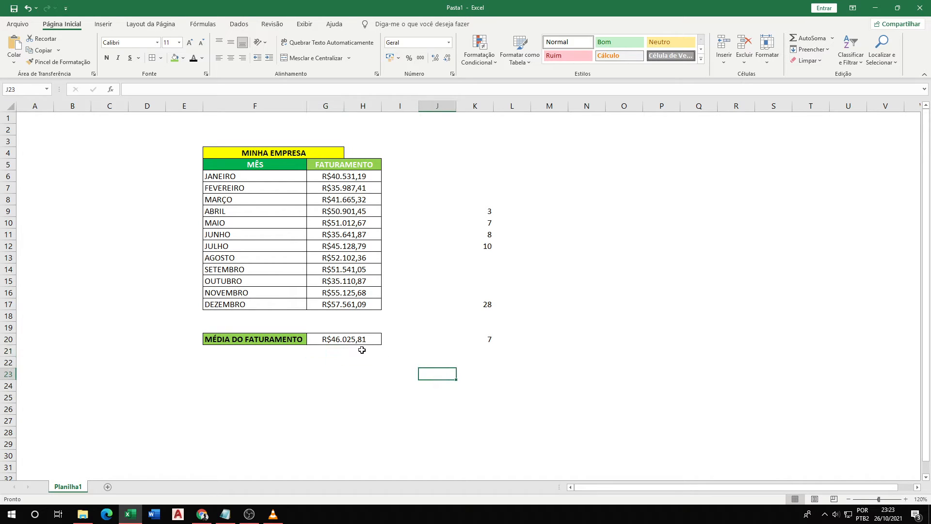
pyautogui.click(361, 350)
pyautogui.click(367, 340)
pyautogui.click(420, 374)
# Set the MAIO revenue in G10 to 0 and check the average in G20 against the monthly range.
pyautogui.click(360, 226)
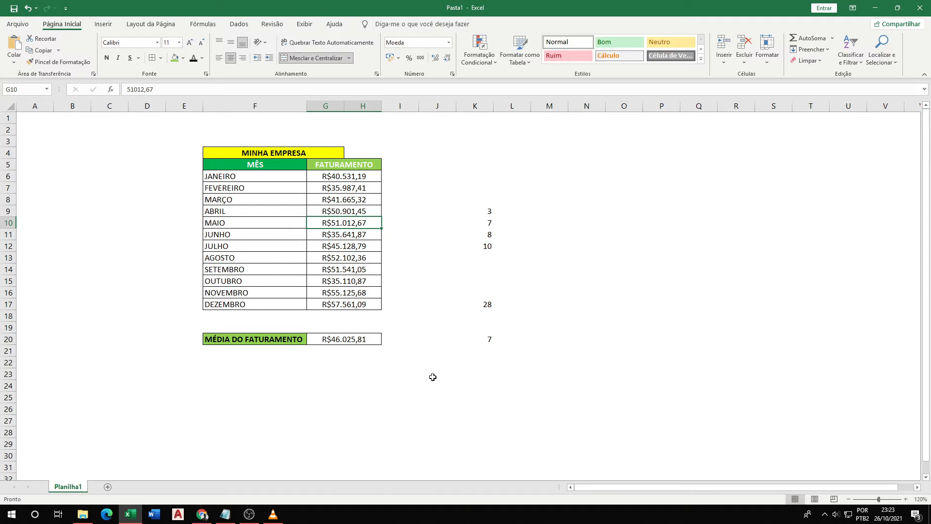
pyautogui.write('0')
pyautogui.press('Return')
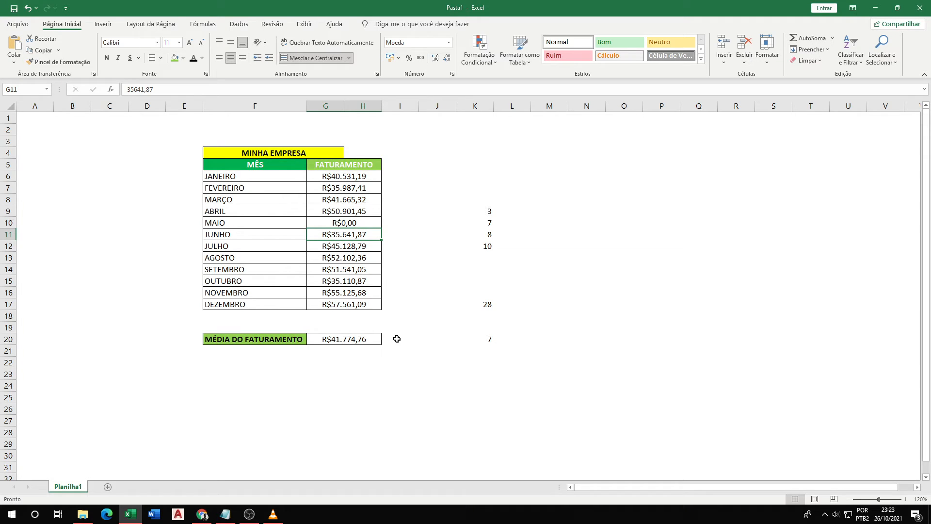
pyautogui.click(366, 339)
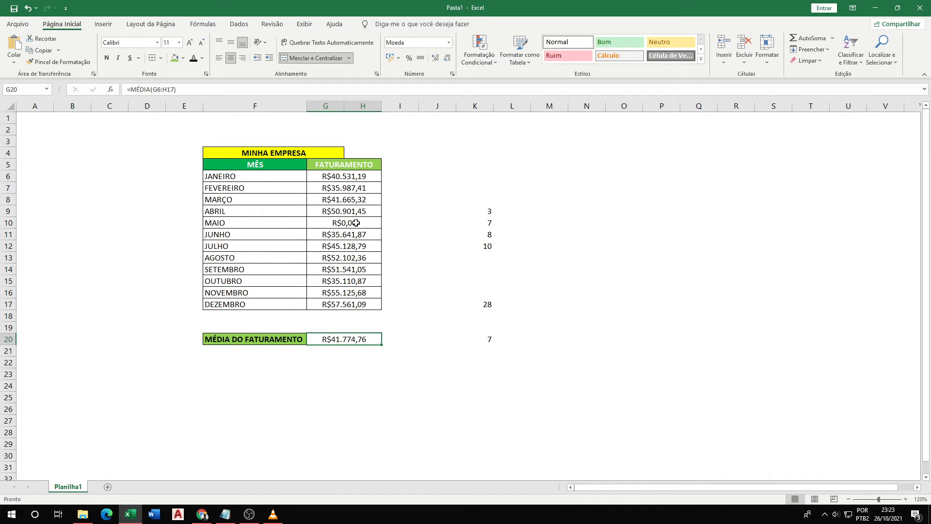
pyautogui.click(355, 178)
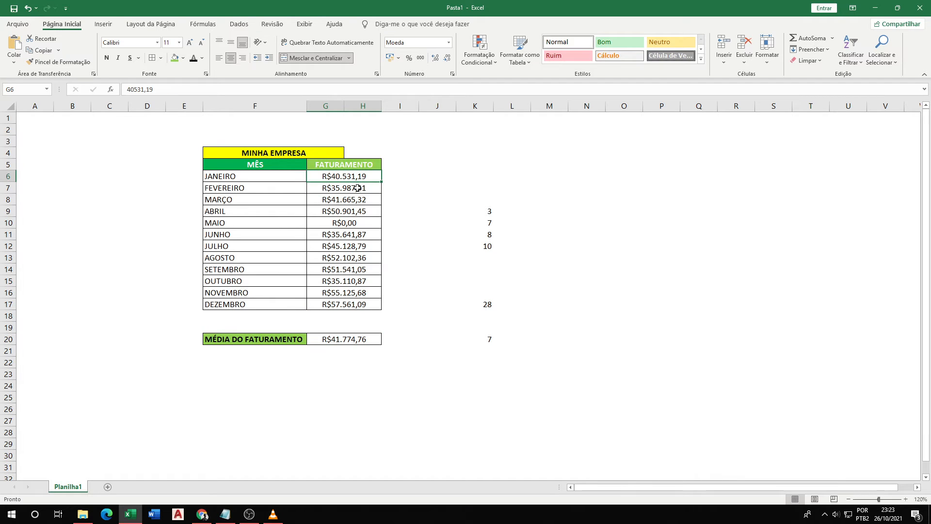
pyautogui.moveTo(355, 182); pyautogui.dragTo(356, 304)
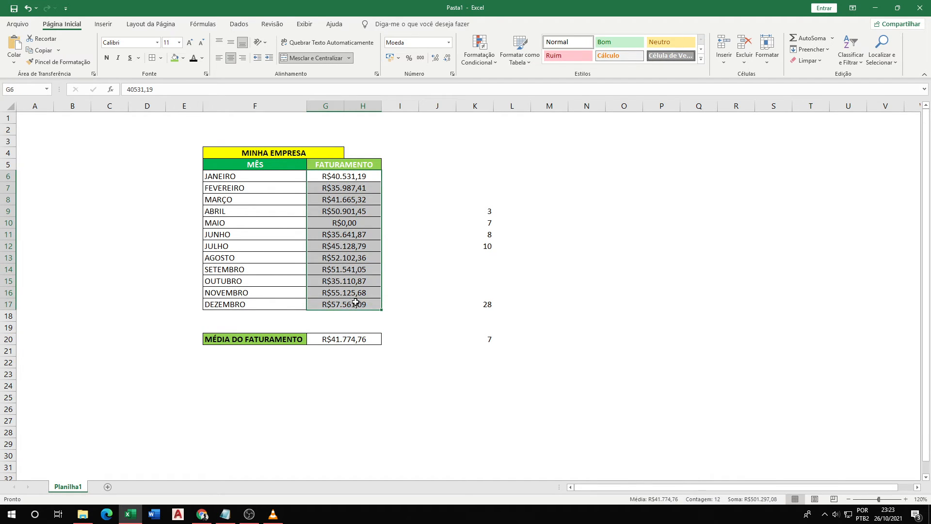
# Clear the MAIO revenue cell G10 and compare the average in G20 with the remaining months.
pyautogui.click(352, 227)
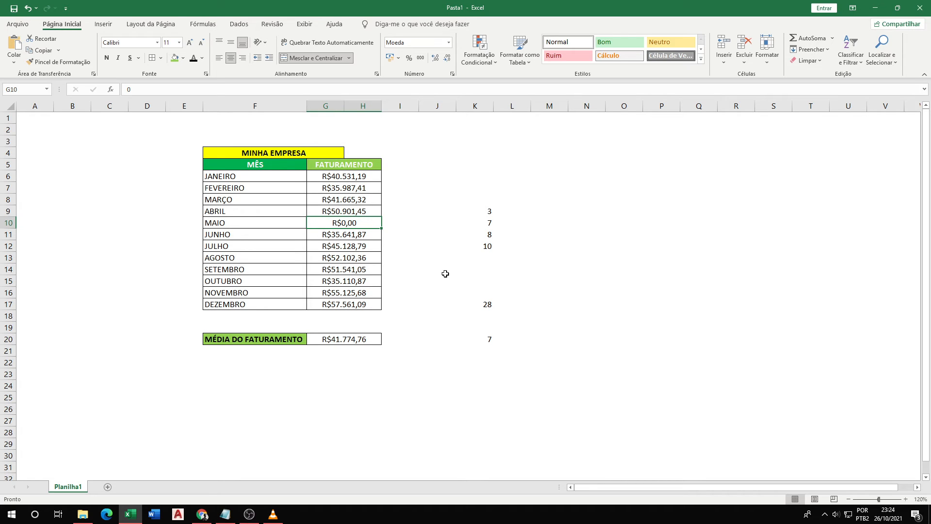
pyautogui.press('BackSpace')
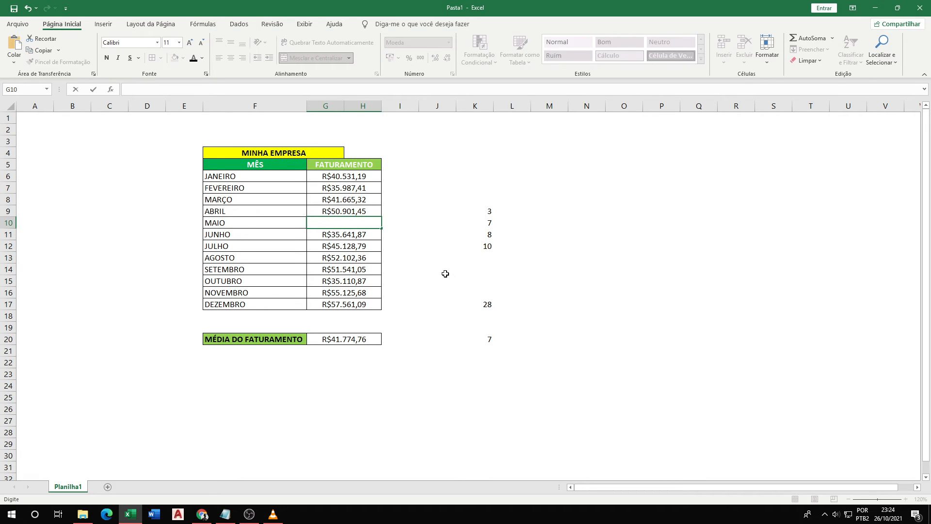
pyautogui.press('Return')
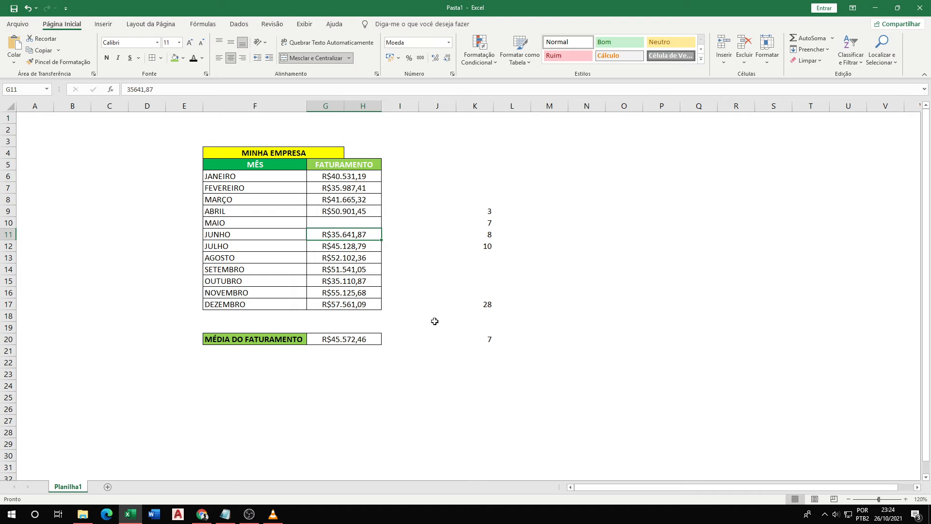
pyautogui.click(369, 340)
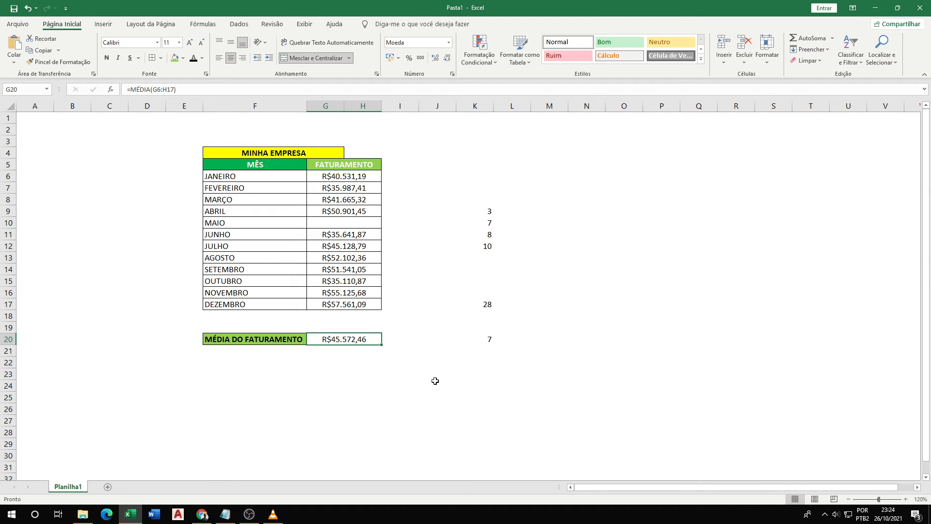
pyautogui.moveTo(370, 305); pyautogui.dragTo(367, 178)
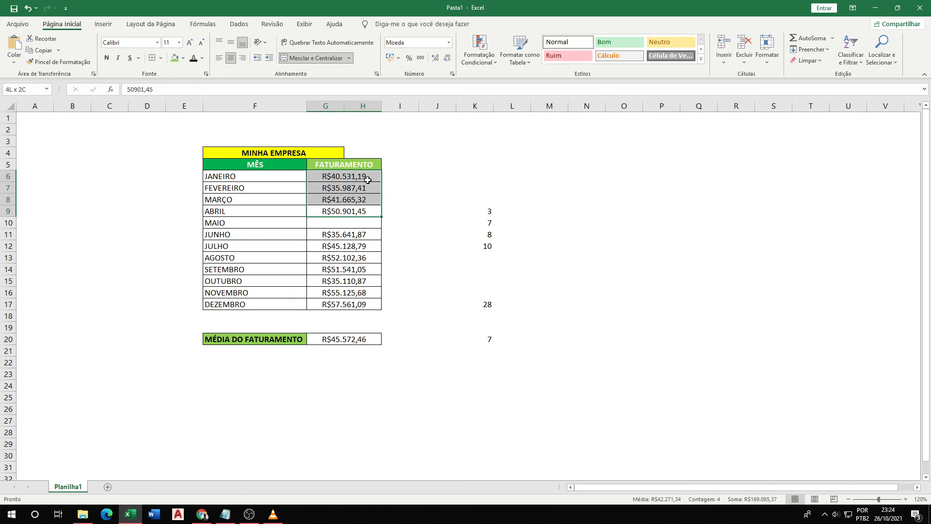
pyautogui.click(360, 225)
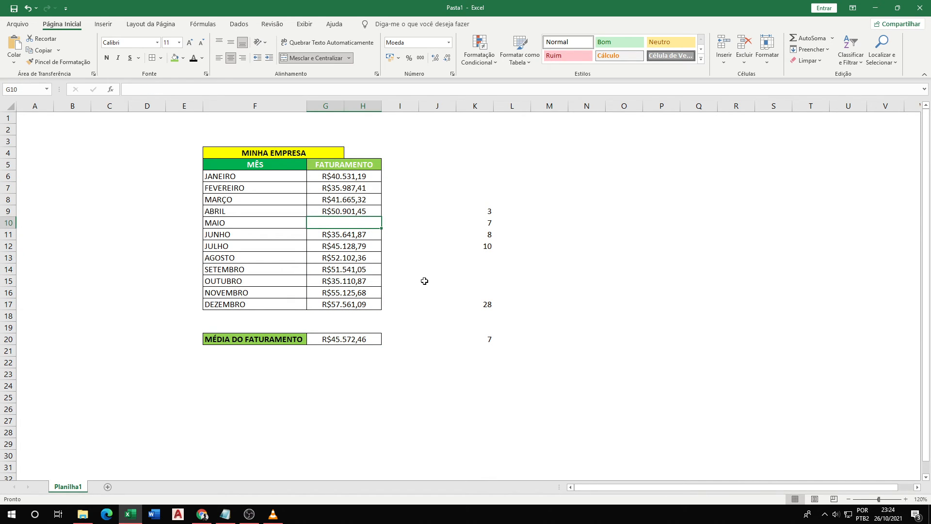
pyautogui.click(362, 337)
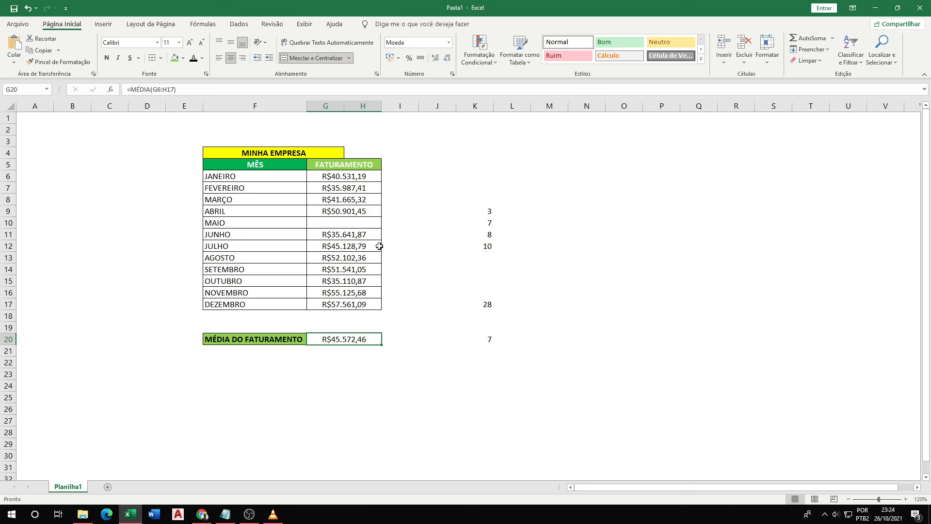
# Enter 0 again as the MAIO revenue in the blank cell G10 and recheck the average in G20.
pyautogui.click(367, 224)
pyautogui.write('0')
pyautogui.press('Return')
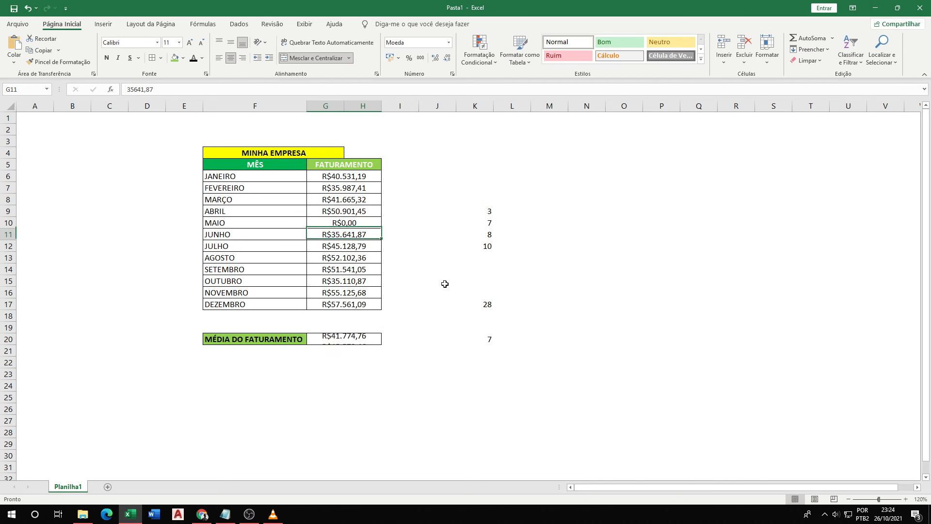
pyautogui.click(371, 221)
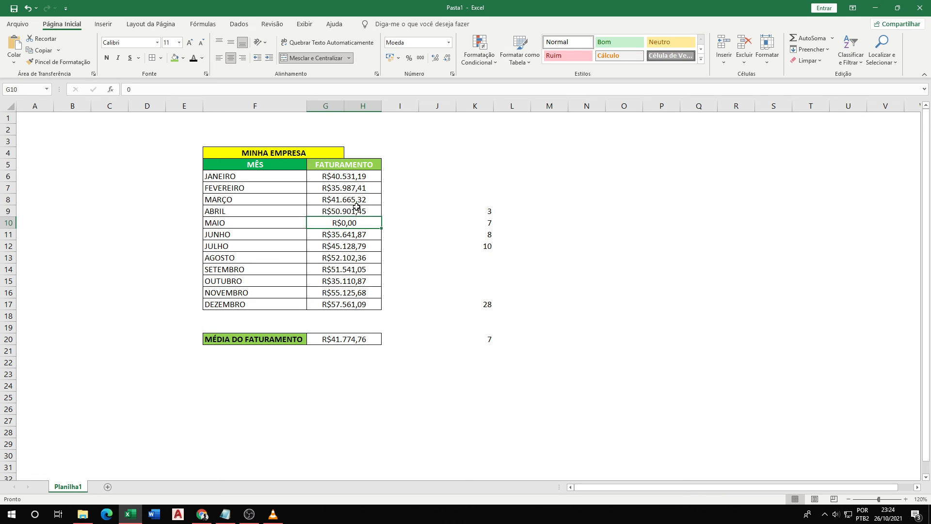
pyautogui.moveTo(357, 176); pyautogui.dragTo(359, 303)
pyautogui.click(355, 341)
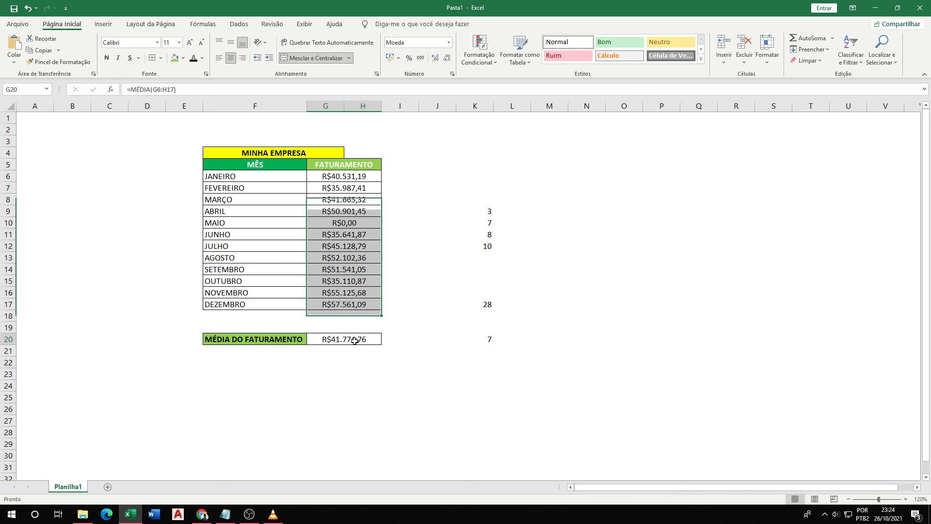